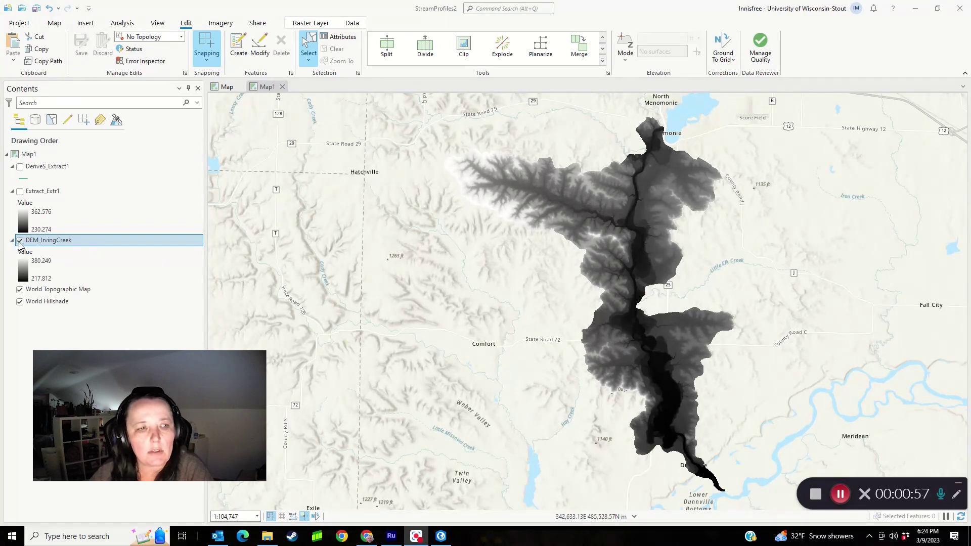
- Hide DEM_IrvingCreek, show Extract_Extr1, and open the Analysis geoprocessing tools
left_click(19, 240)
left_click(20, 191)
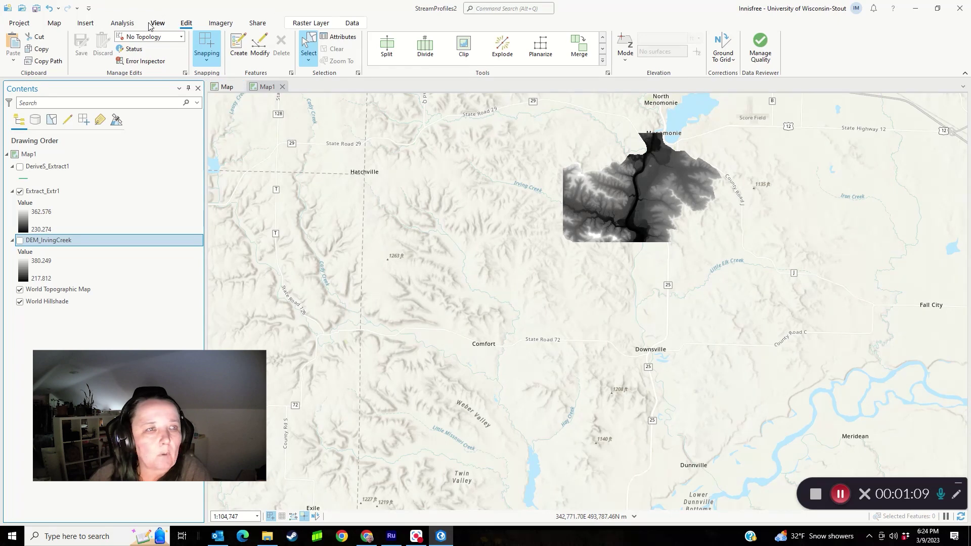
left_click(123, 23)
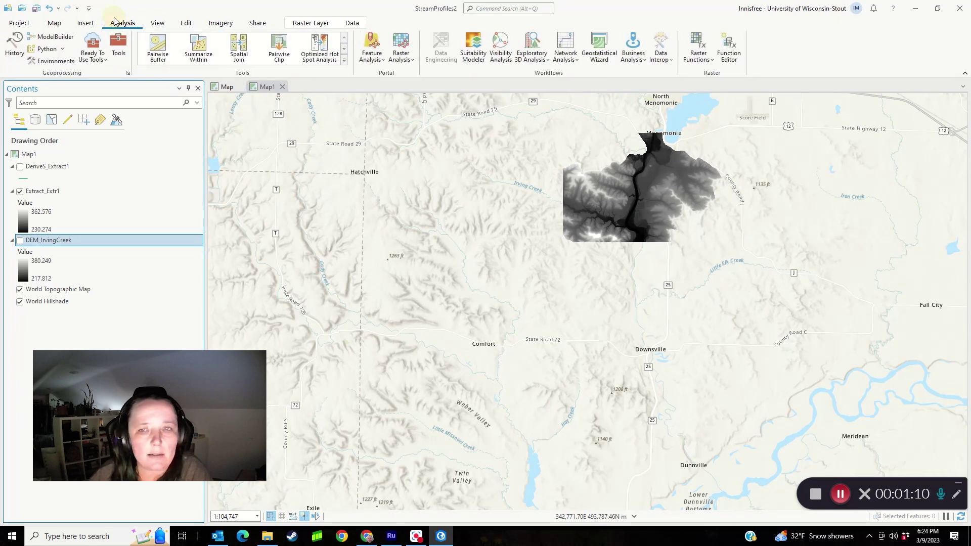
left_click(118, 44)
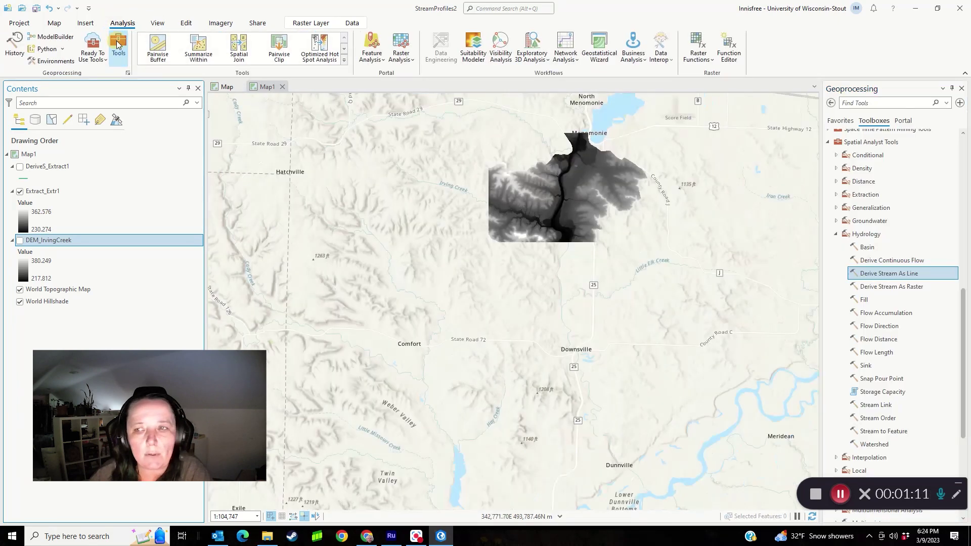
- Set Derive Stream As Line's input surface to Extract_Extr1 and its output polyline features to Streamflow
left_click(879, 273)
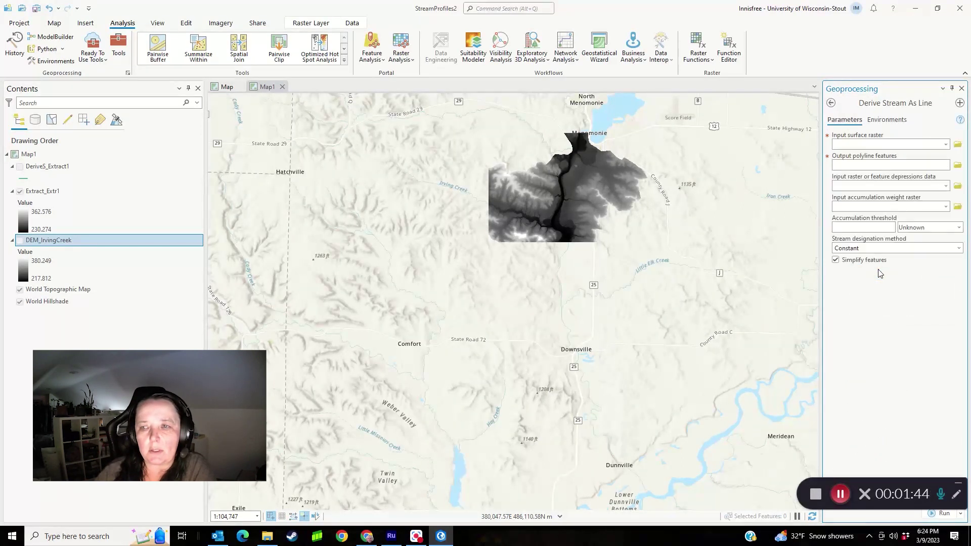
left_click(945, 145)
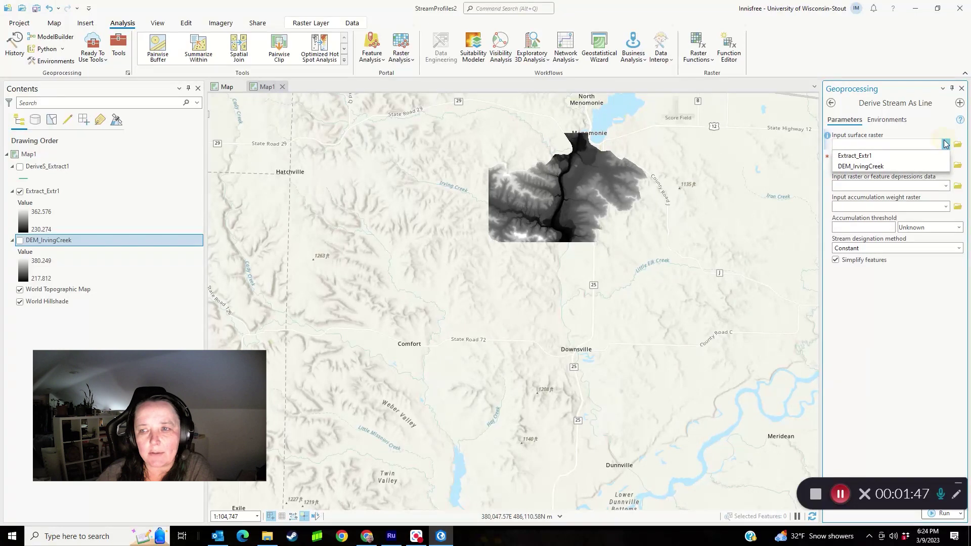
left_click(922, 156)
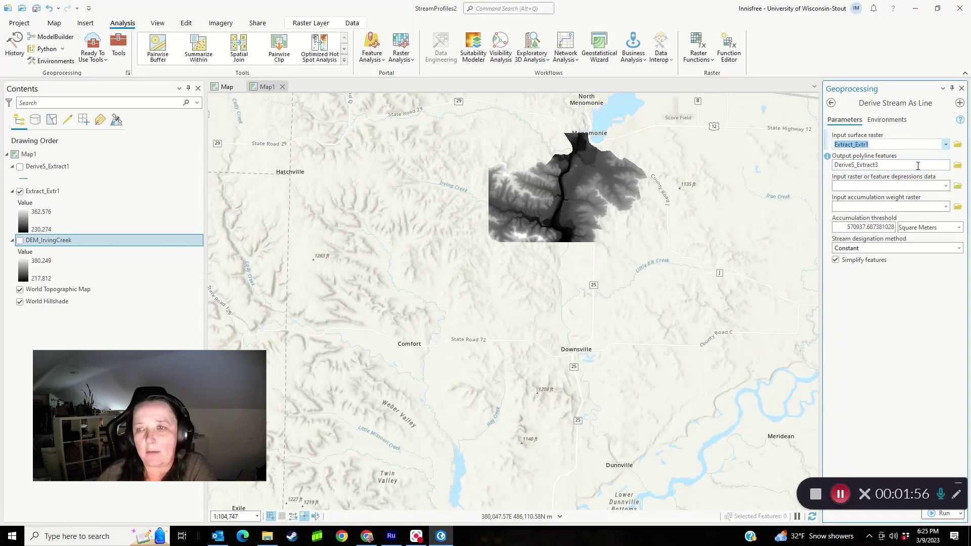
left_click(891, 164)
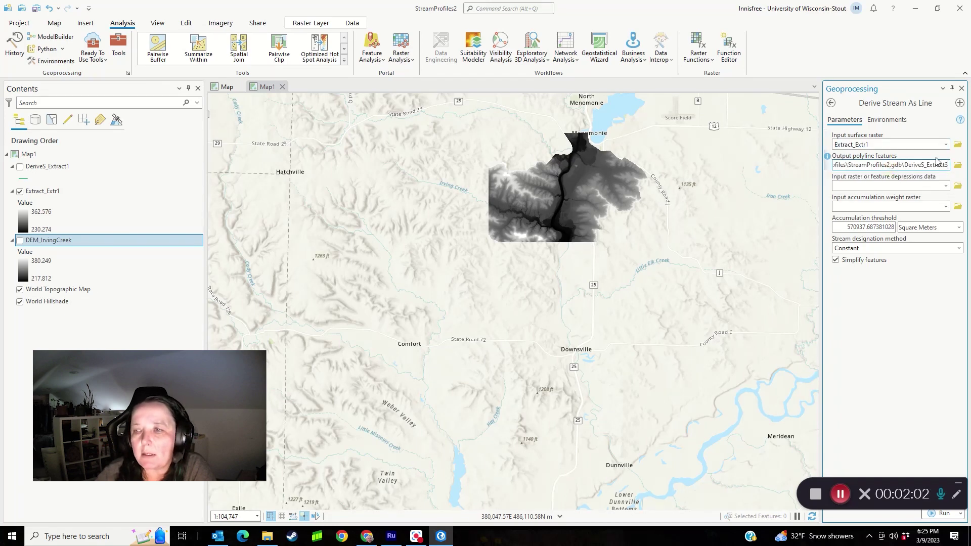
left_click_drag(906, 164, 970, 175)
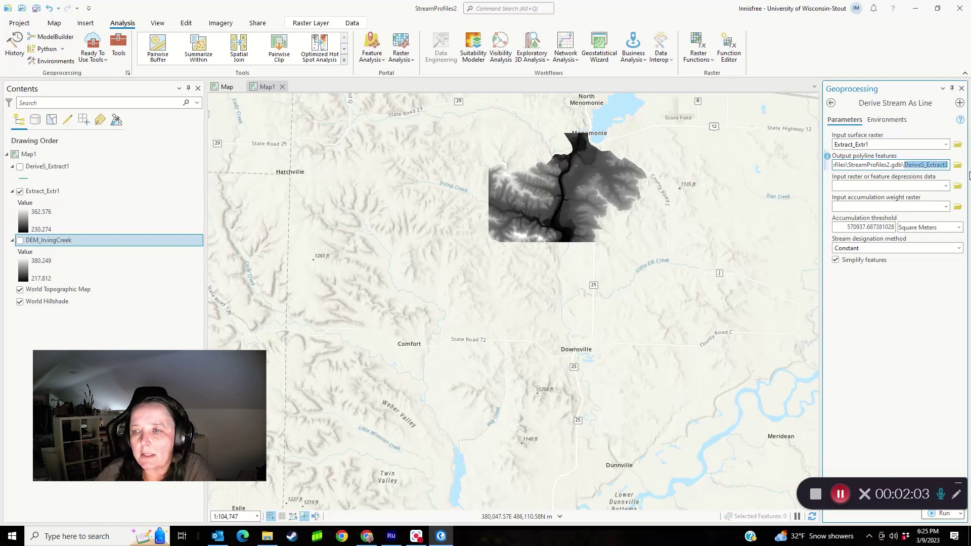
key("BackSpace")
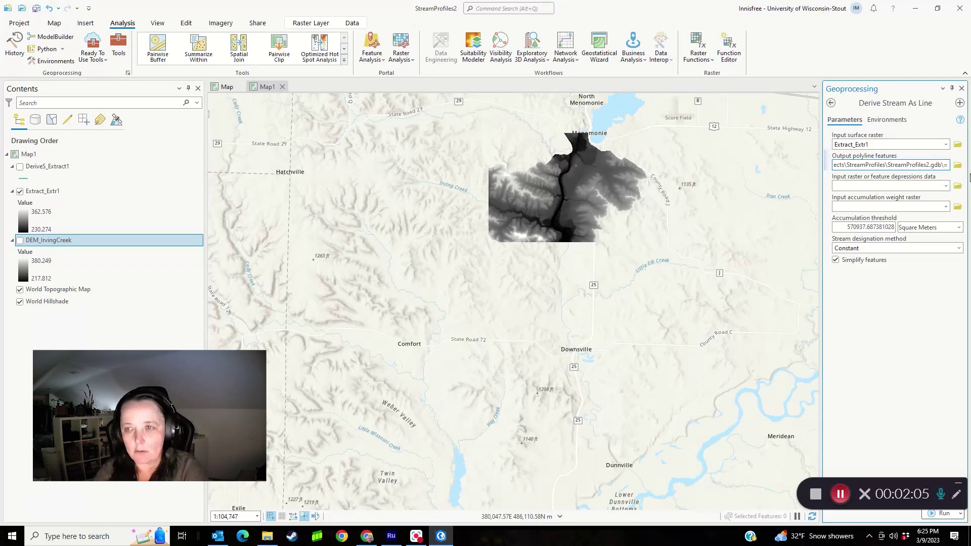
key("BackSpace")
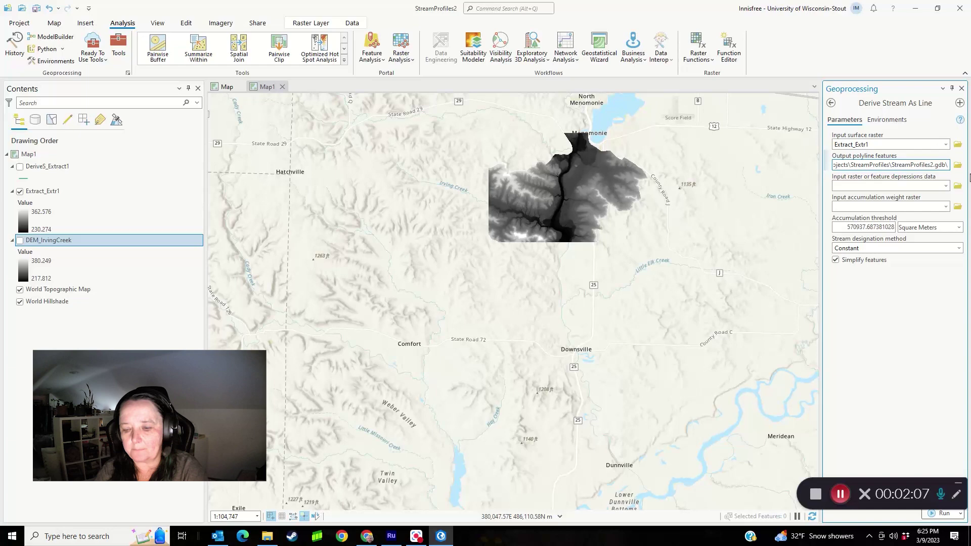
type("Stream")
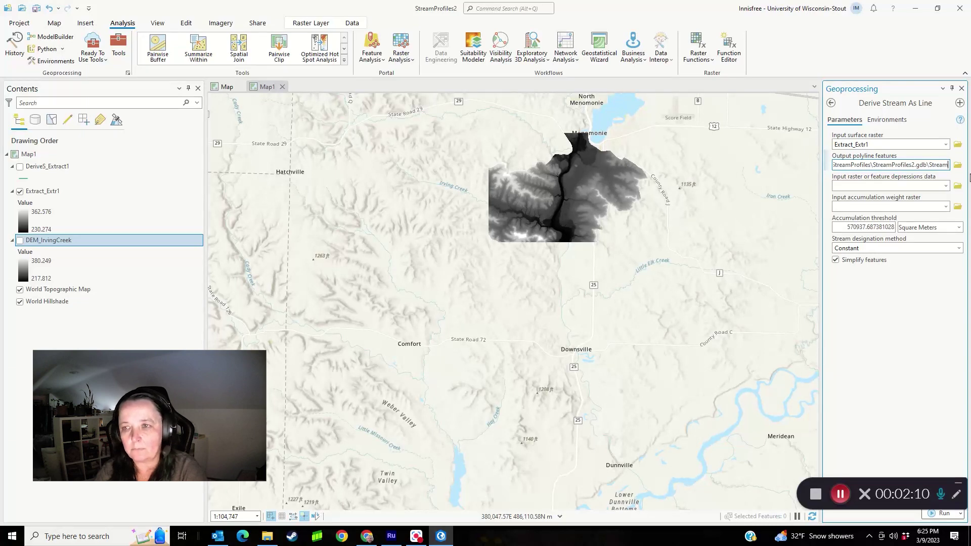
type("flow")
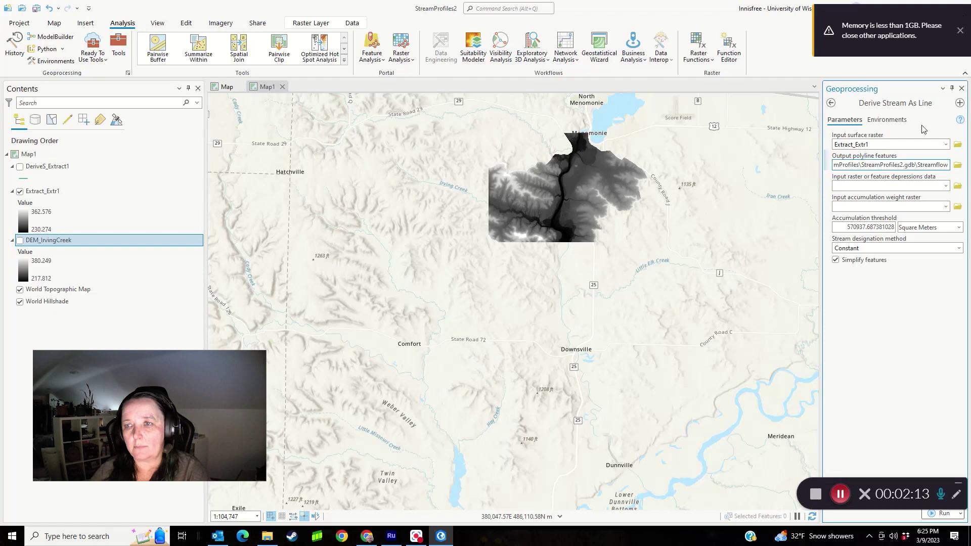
key("Tab")
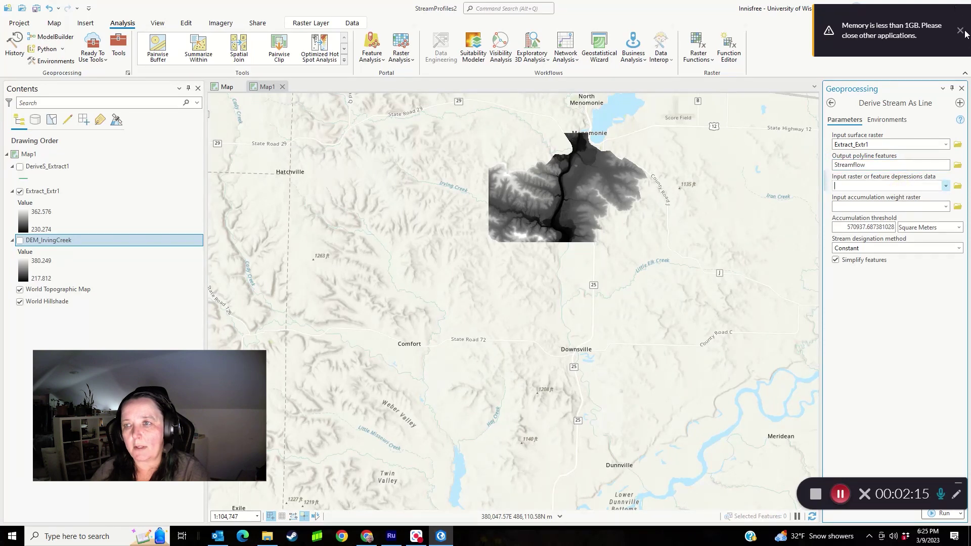
left_click(961, 31)
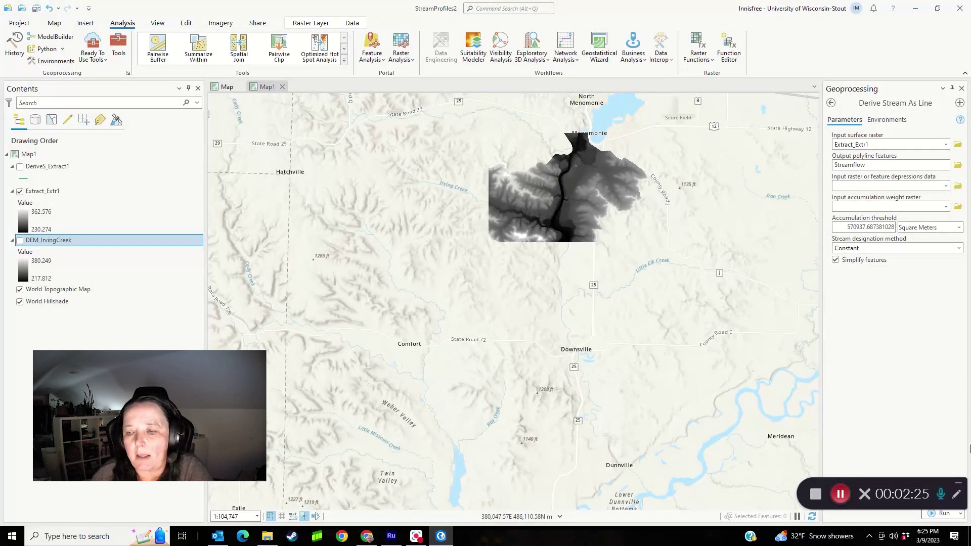
left_click_drag(885, 483, 668, 483)
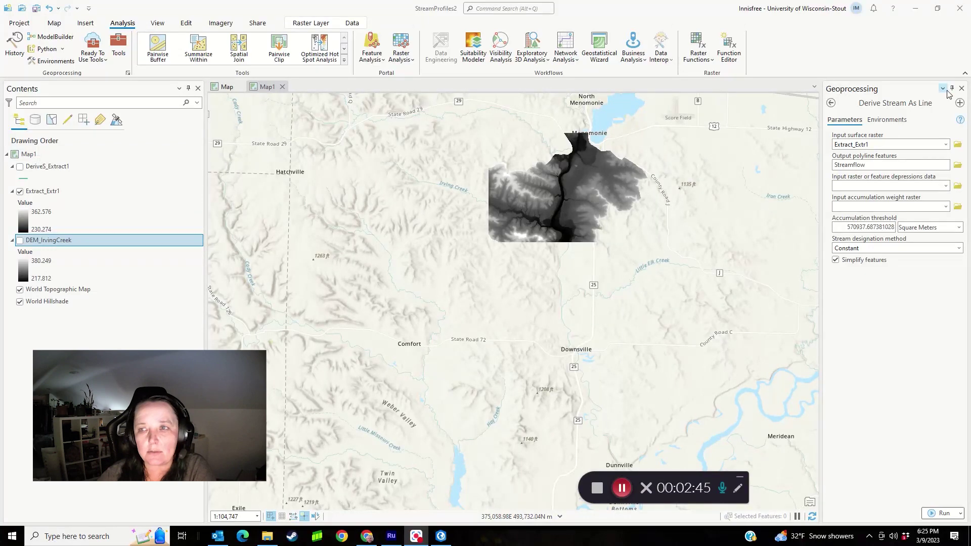
- Turn on DeriveS_Extract1 and box-select stream segments across the DEM with Map > Select
left_click(19, 168)
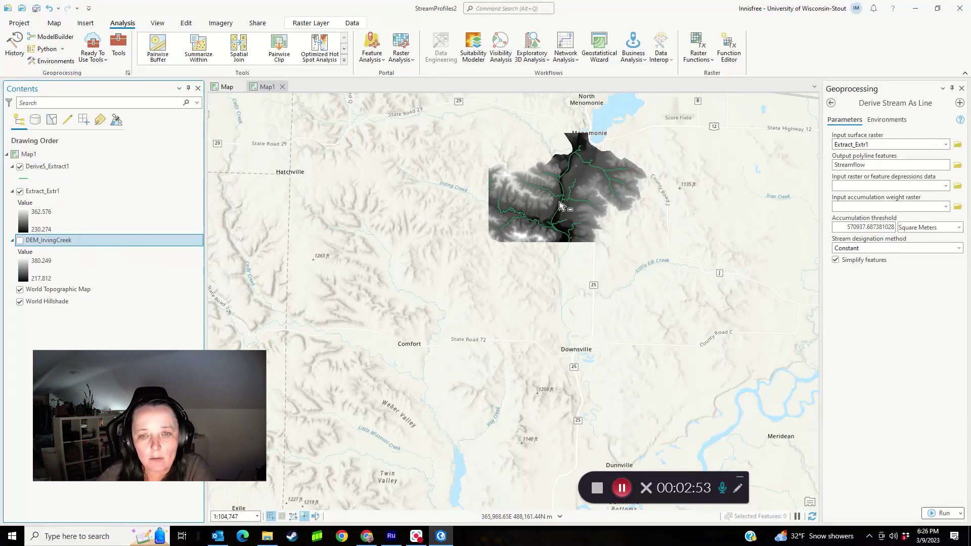
left_click(55, 26)
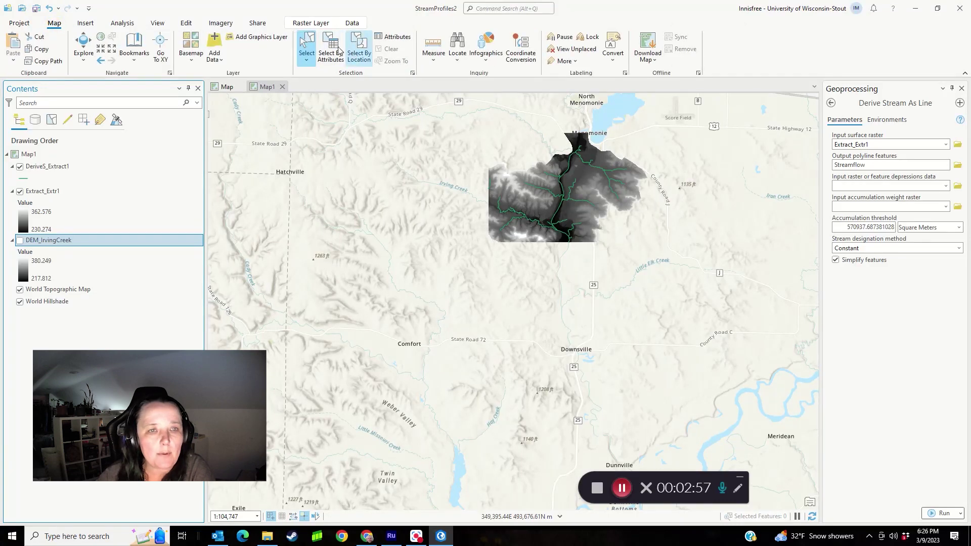
left_click(310, 49)
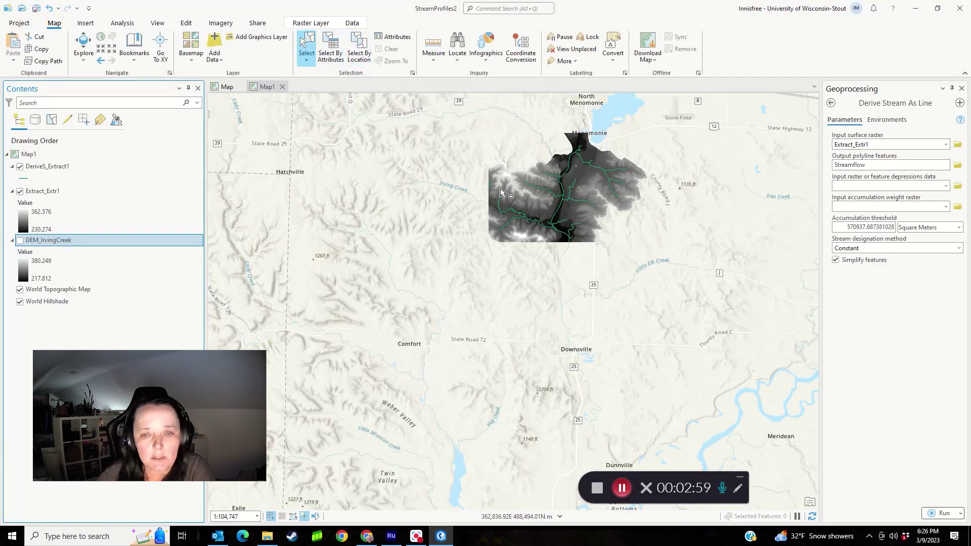
left_click_drag(490, 185, 525, 229)
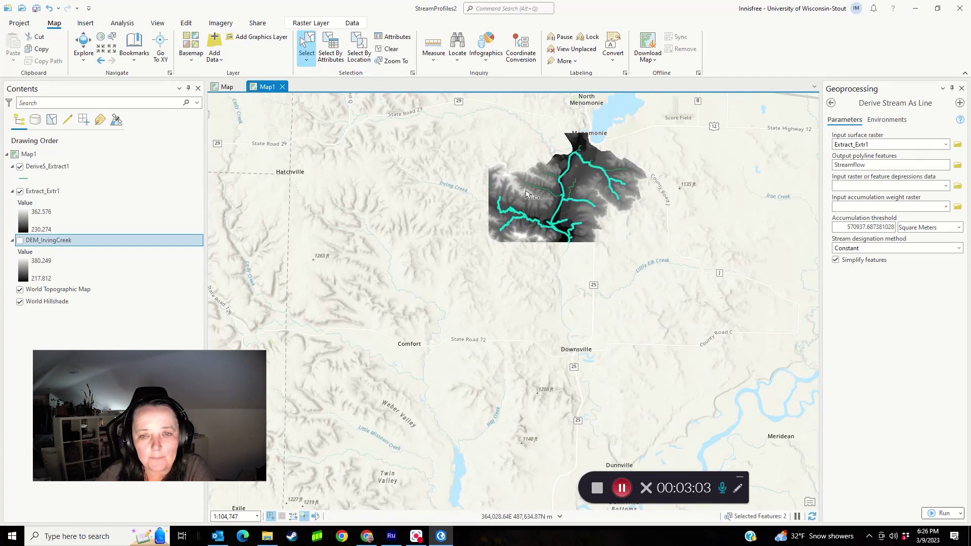
left_click_drag(531, 185, 577, 210)
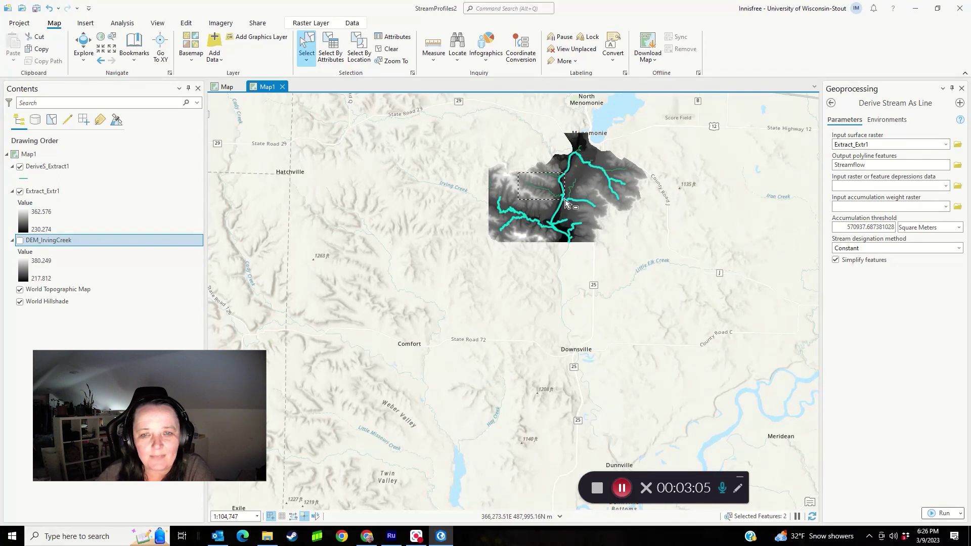
left_click(601, 212)
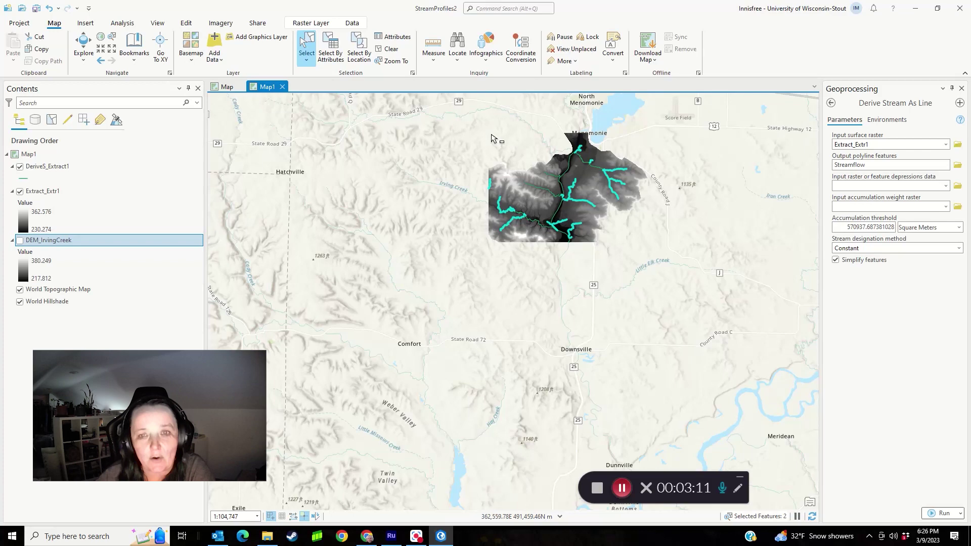
left_click_drag(480, 130, 679, 233)
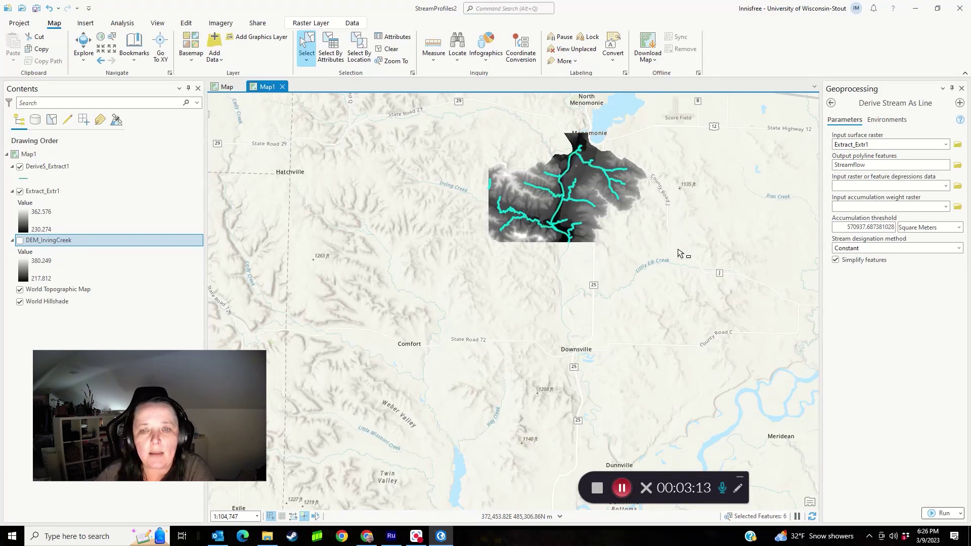
- Close the Geoprocessing pane, clear the stream selection, switch to Edit, and zoom in
left_click(962, 89)
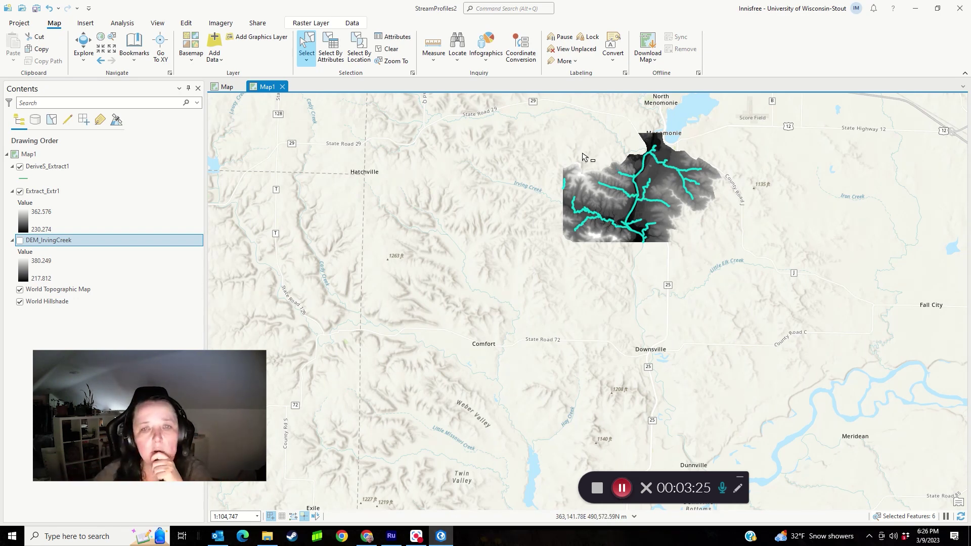
left_click(390, 49)
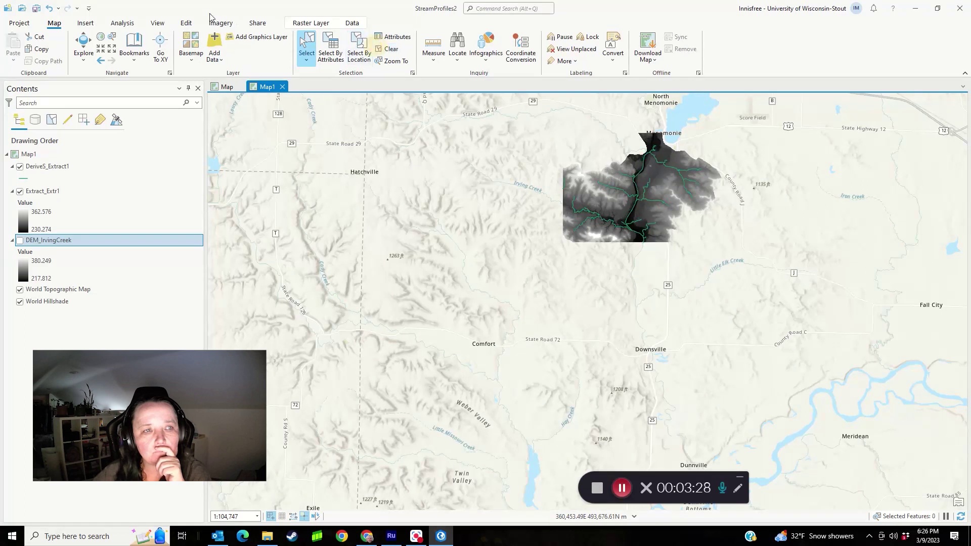
left_click(185, 23)
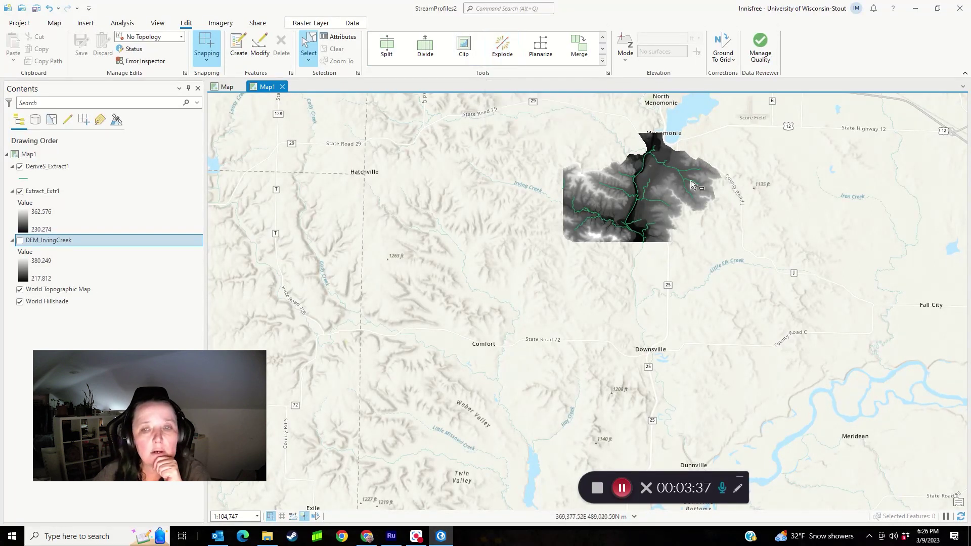
scroll(657, 183, "up", 1)
scroll(656, 183, "up", 9)
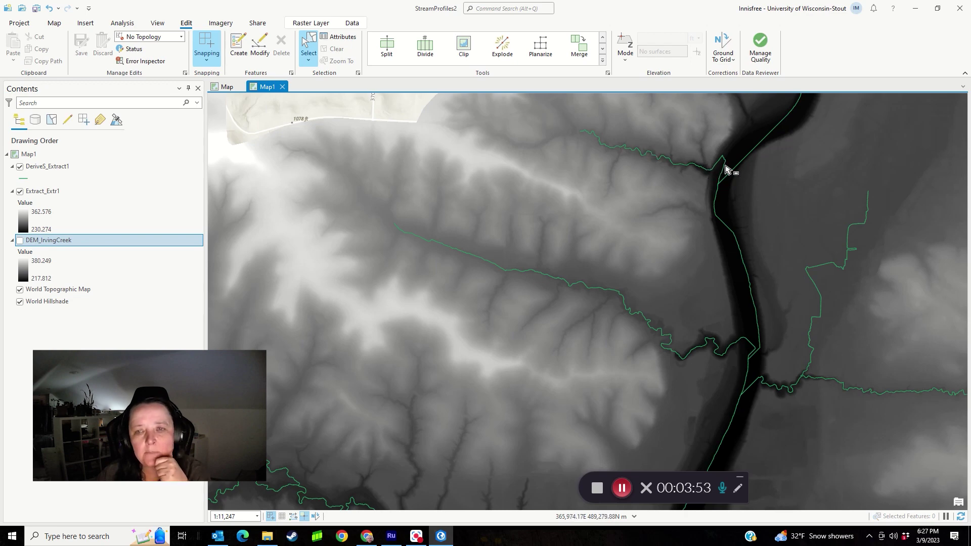
- Uncheck Extract_Extr1 so the stream lines sit over the topographic and hillshade basemap
left_click(19, 192)
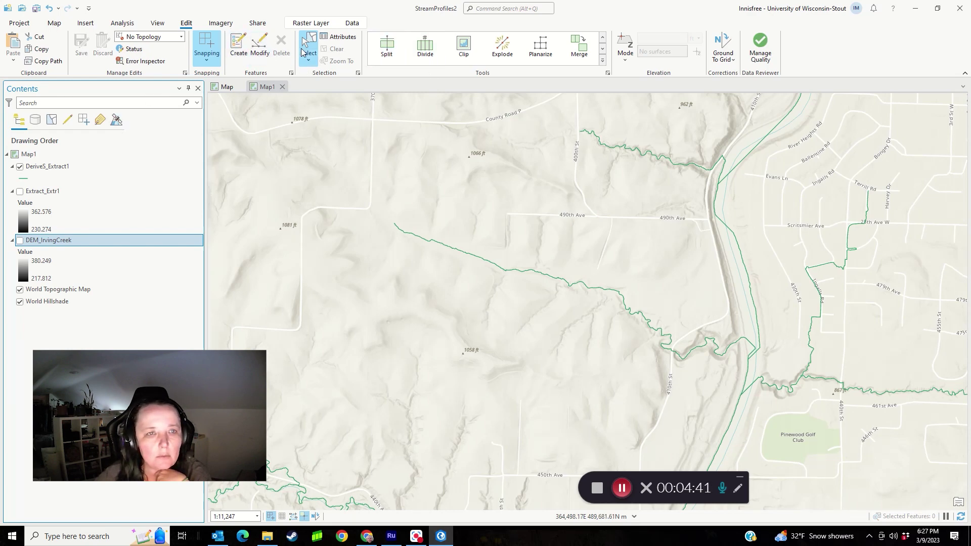
- Box-select only the upper tributary stream segment near the top of the map
left_click_drag(562, 112, 679, 187)
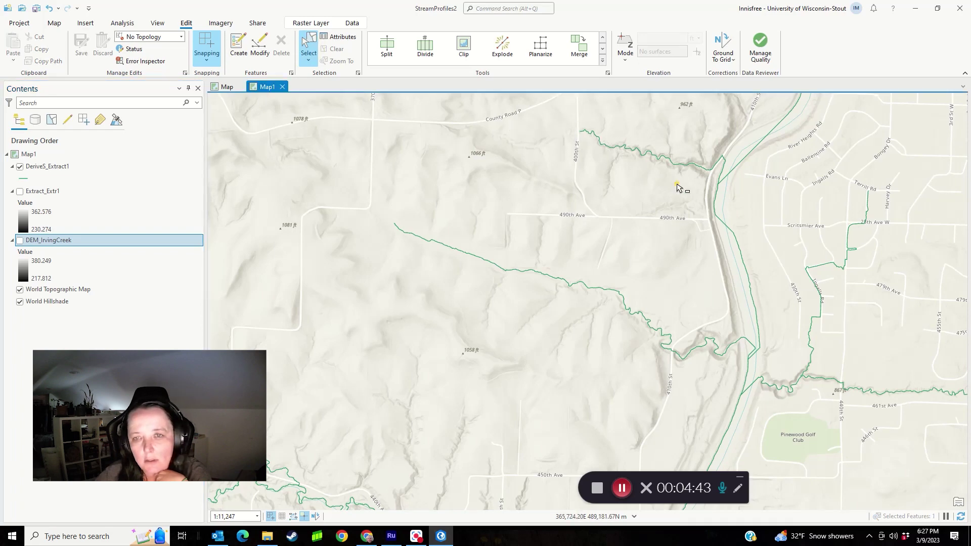